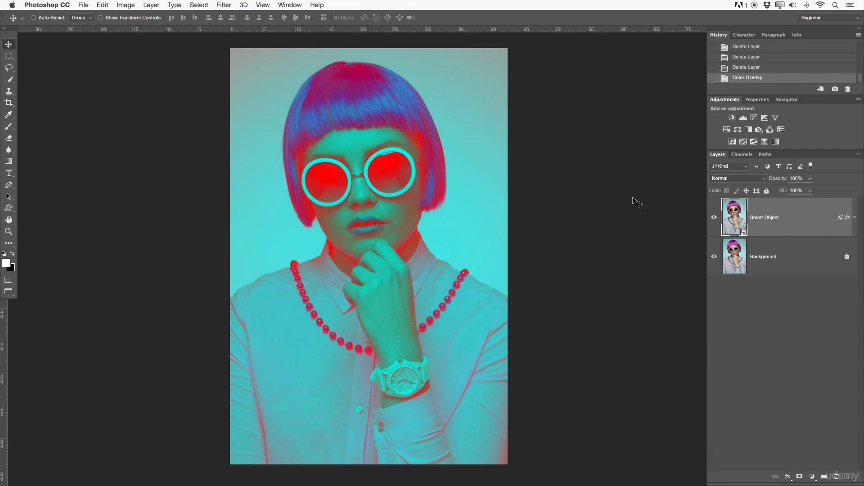
Look through the Properties, Navigator, Character and Paragraph panels and return to the document's history.
left_click_drag(717, 154, 749, 158)
left_click(757, 99)
left_click(787, 100)
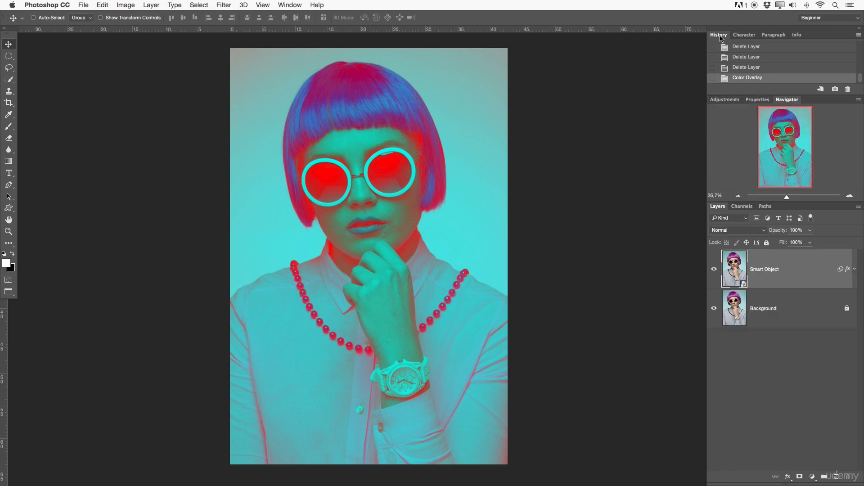
left_click(744, 34)
left_click(774, 35)
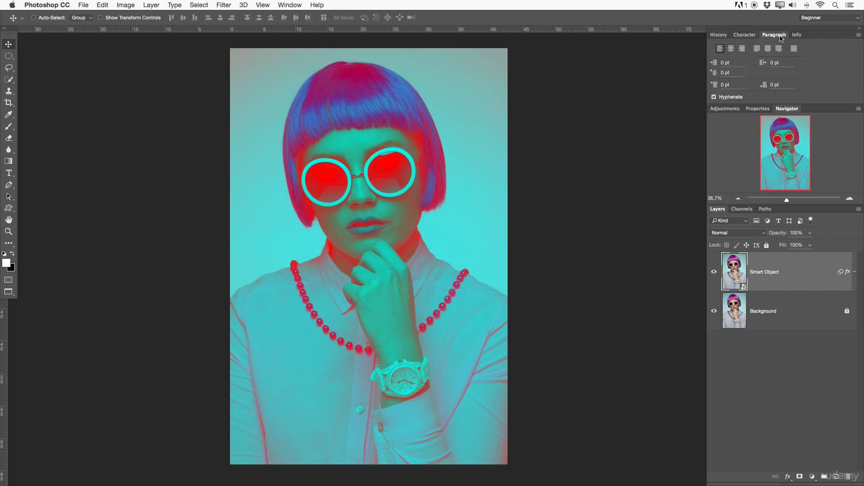
left_click(725, 35)
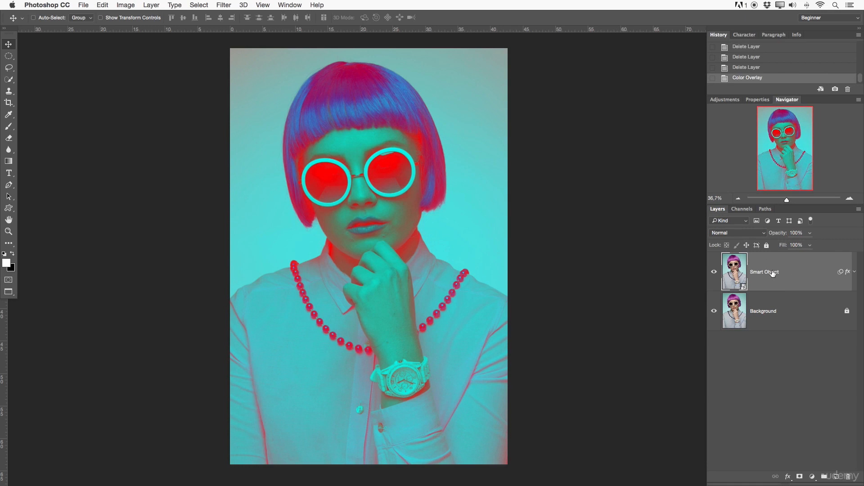
Duplicate the Smart Object layer and add a Curves adjustment layer above the copy.
key("super+j")
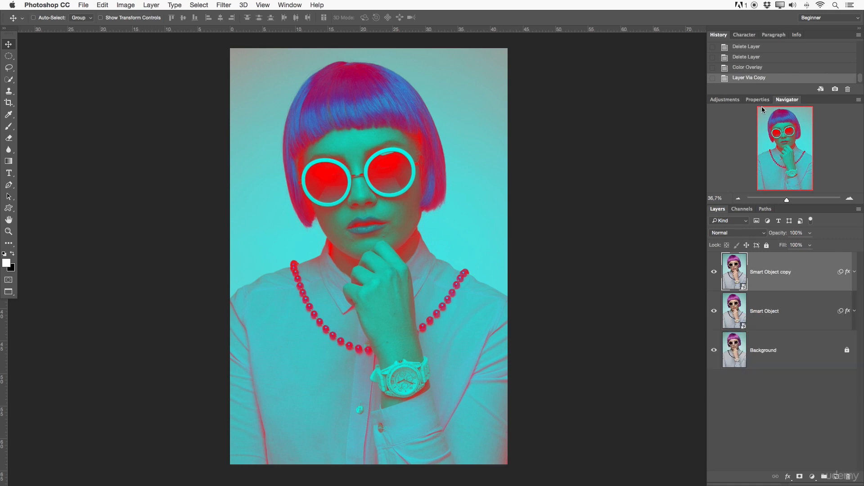
left_click(724, 100)
left_click(754, 120)
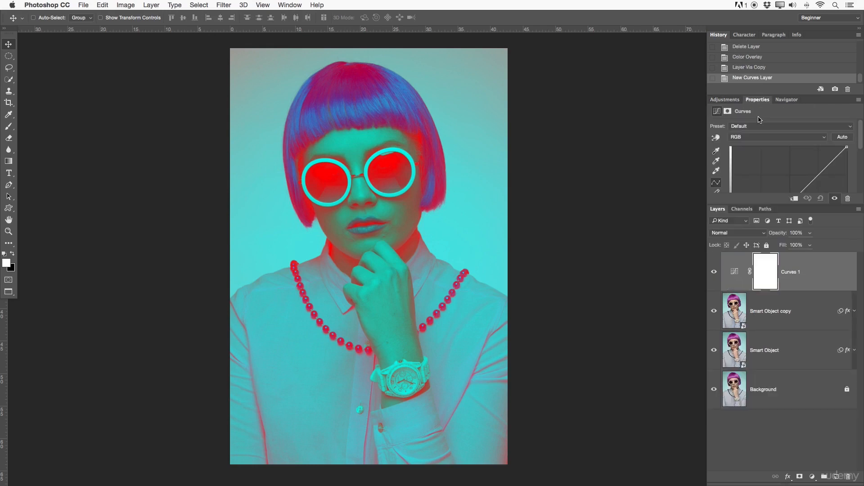
Float the Properties panel beside the photo and bend the RGB curve into an S, with its shadow point at input 79, output 74.
left_click_drag(757, 100, 531, 44)
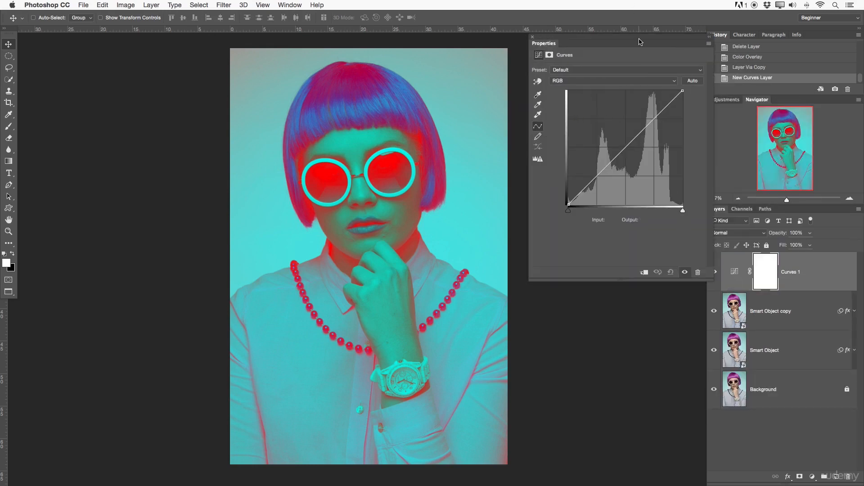
left_click_drag(624, 40, 625, 41)
left_click_drag(635, 127, 634, 114)
left_click_drag(595, 179, 595, 171)
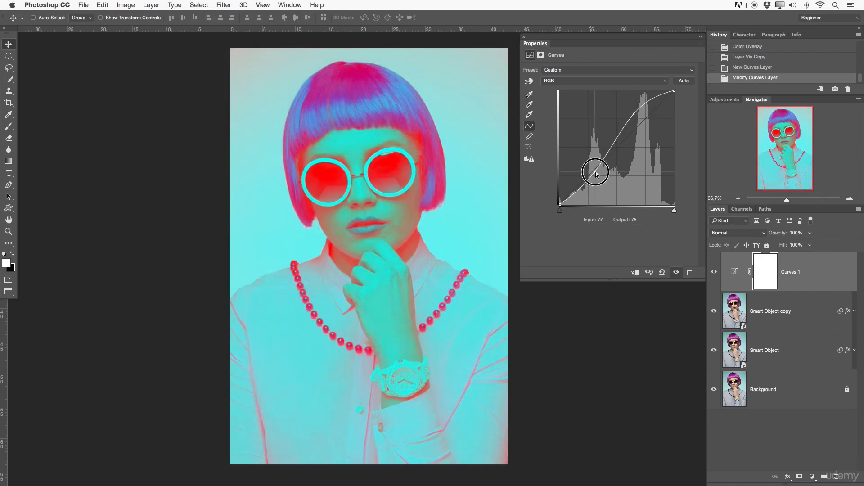
Add a Hue/Saturation adjustment layer with saturation +27 and a Posterize adjustment layer with 64 levels.
left_click(724, 100)
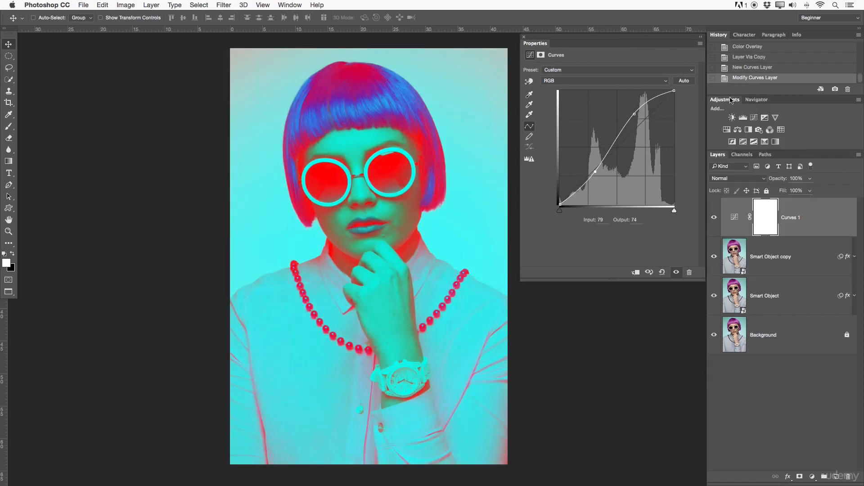
left_click(726, 129)
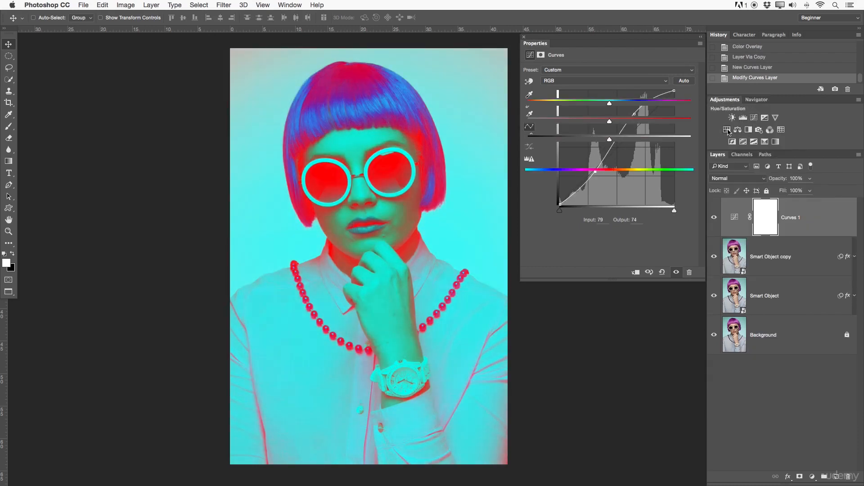
left_click_drag(610, 122, 635, 122)
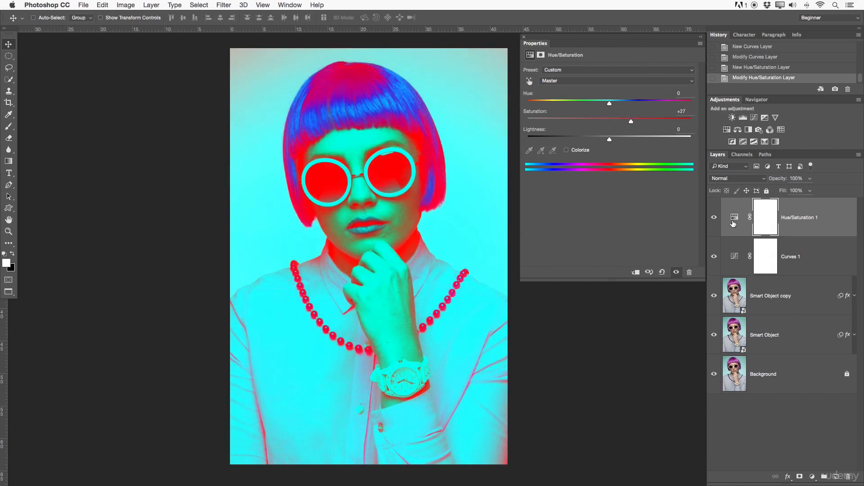
left_click(742, 141)
left_click_drag(530, 80, 567, 80)
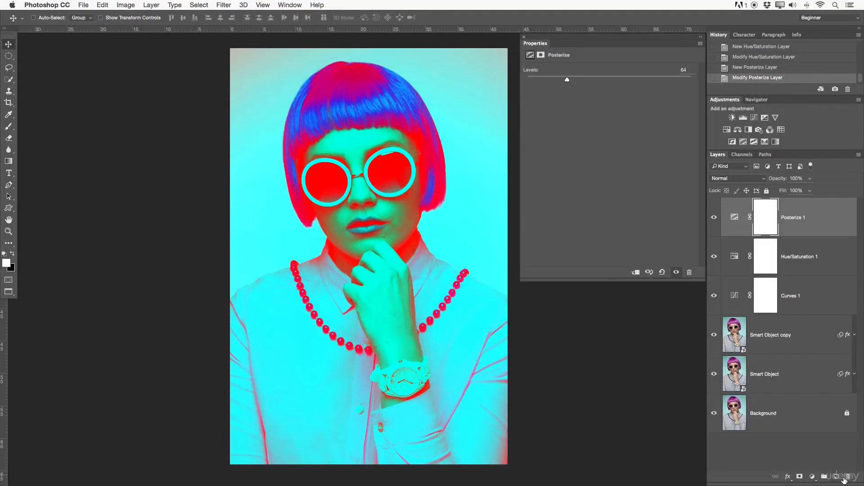
Add four blank layers and a new layer group above the Posterize layer.
left_click(838, 477)
left_click(838, 477)
left_click(838, 476)
left_click(837, 477)
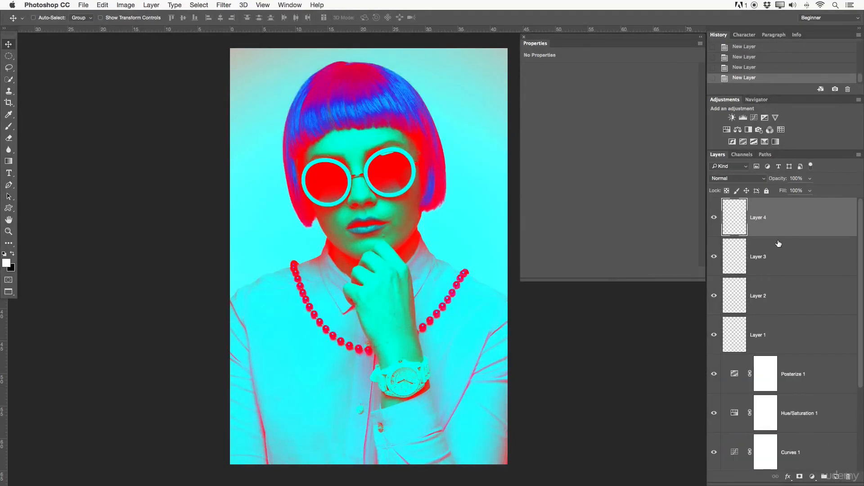
left_click(824, 477)
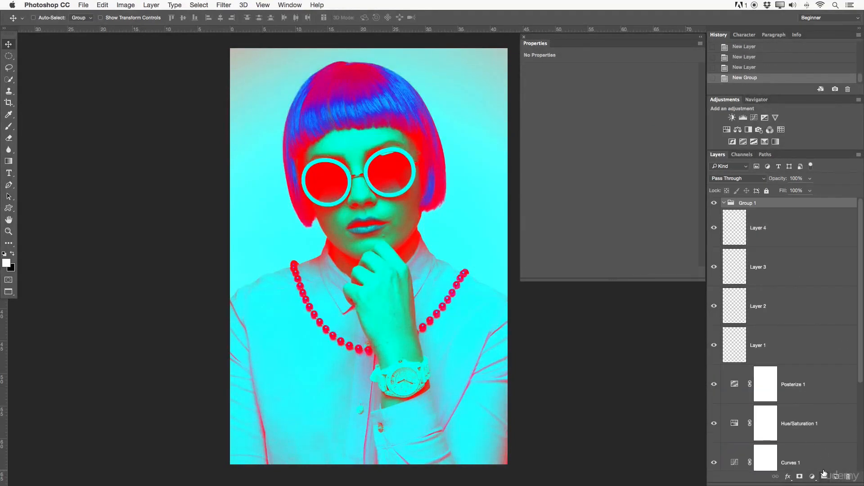
Inside the new group, add a Levels layer with raised shadows input and a Brightness/Contrast layer with brightness 41 and contrast -36.
left_click(743, 118)
left_click_drag(558, 134, 579, 134)
left_click(734, 119)
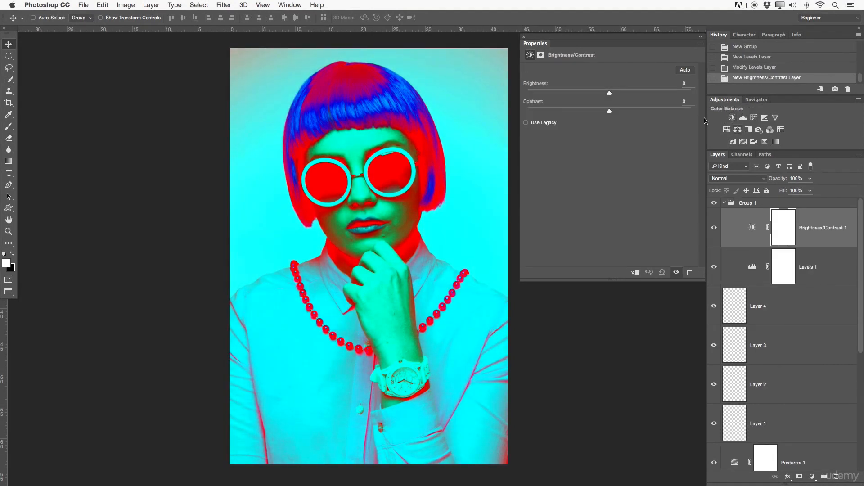
left_click_drag(609, 110, 549, 115)
left_click_drag(609, 93, 631, 92)
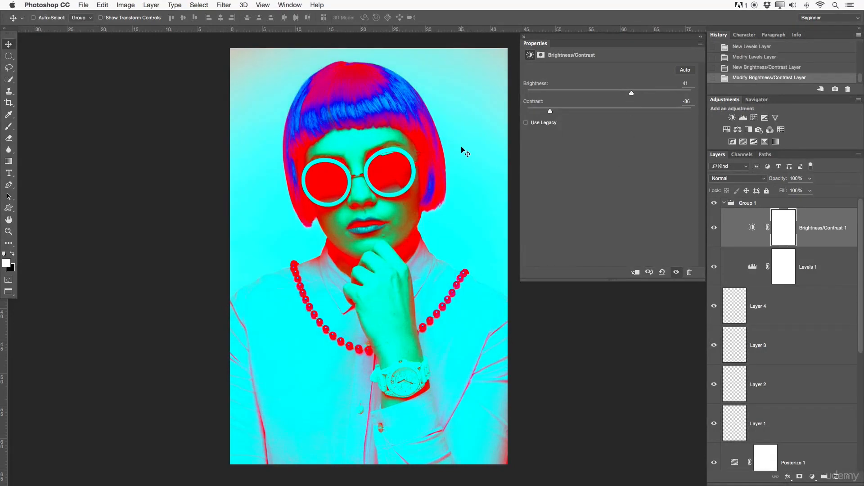
Group the History panel with the floating Properties panel and revert the document to the early Gaussian Blur state on the pixel layer.
left_click_drag(710, 32, 564, 45)
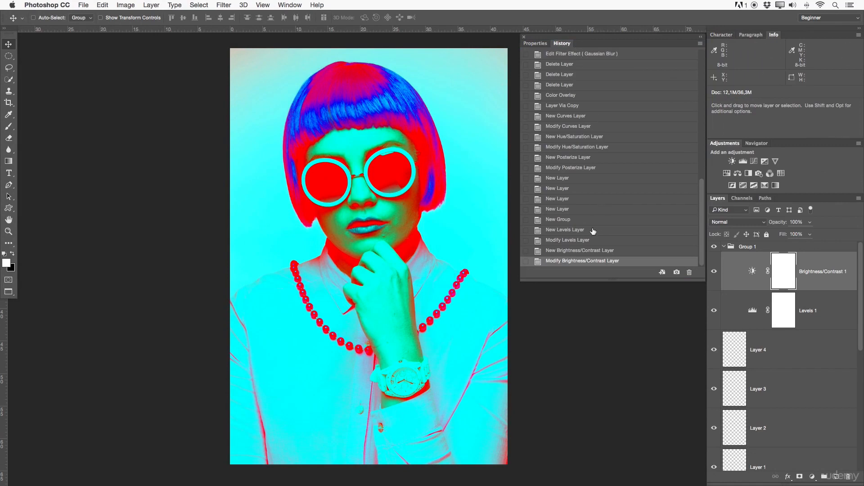
left_click_drag(704, 237, 700, 155)
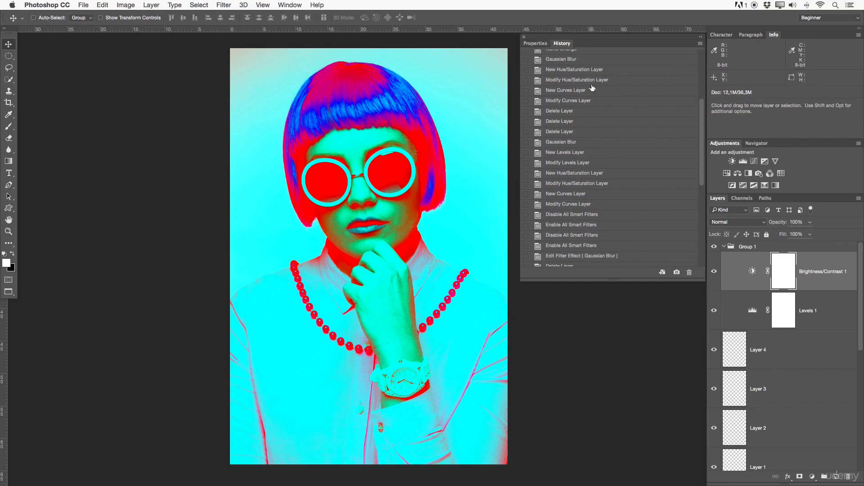
left_click(576, 60)
left_click(581, 71)
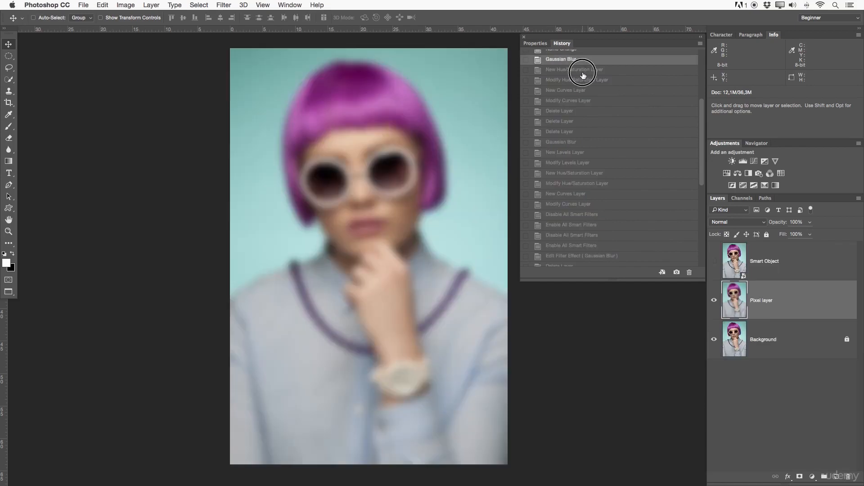
left_click(573, 60)
Step through the Curves, Delete Layer and Hue/Saturation history states, ending at the New Levels Layer state.
left_click(566, 93)
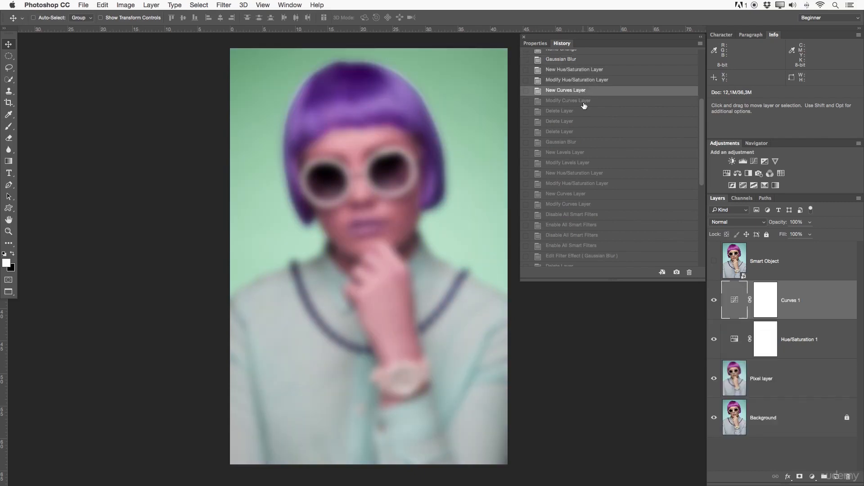
left_click(583, 103)
left_click(585, 113)
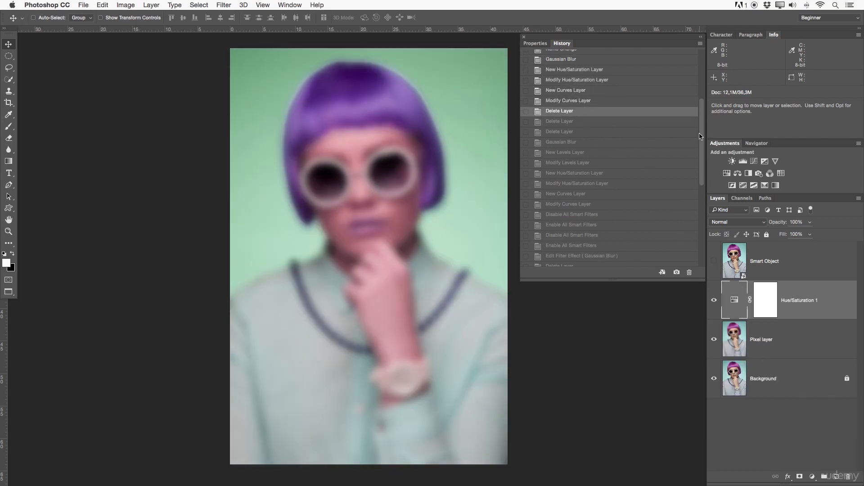
left_click(609, 154)
left_click(582, 124)
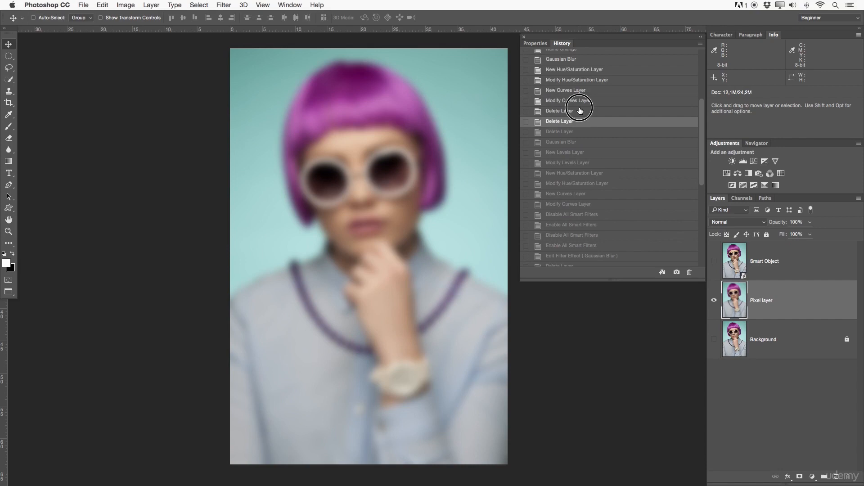
left_click(580, 110)
left_click(576, 80)
left_click(602, 151)
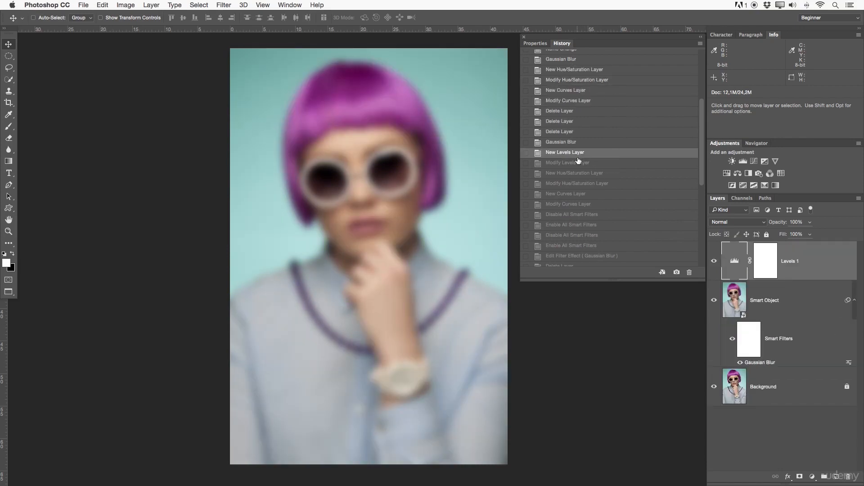
Check the full history list and step the document forward to the latest Modify Brightness/Contrast Layer state.
scroll(578, 165, "up", 5)
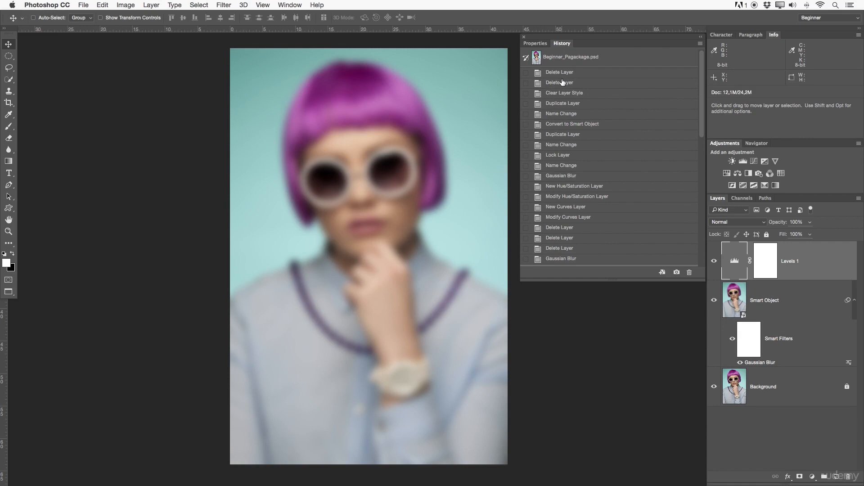
scroll(562, 82, "down", 10)
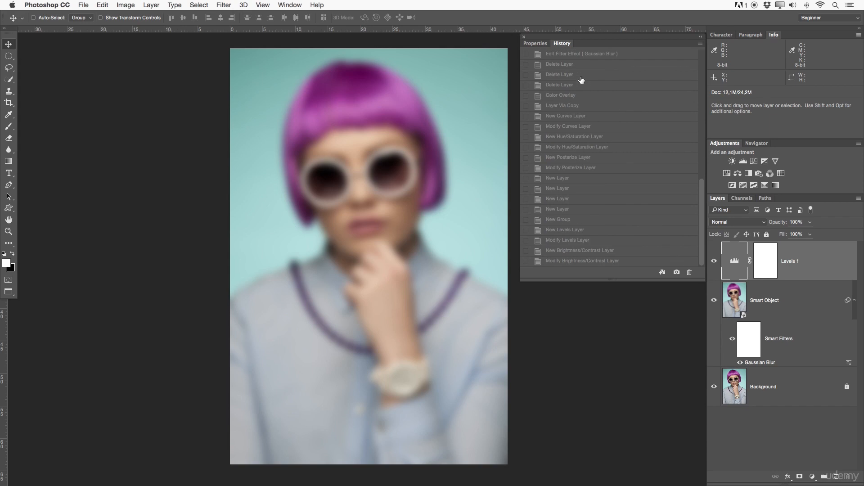
left_click(557, 206)
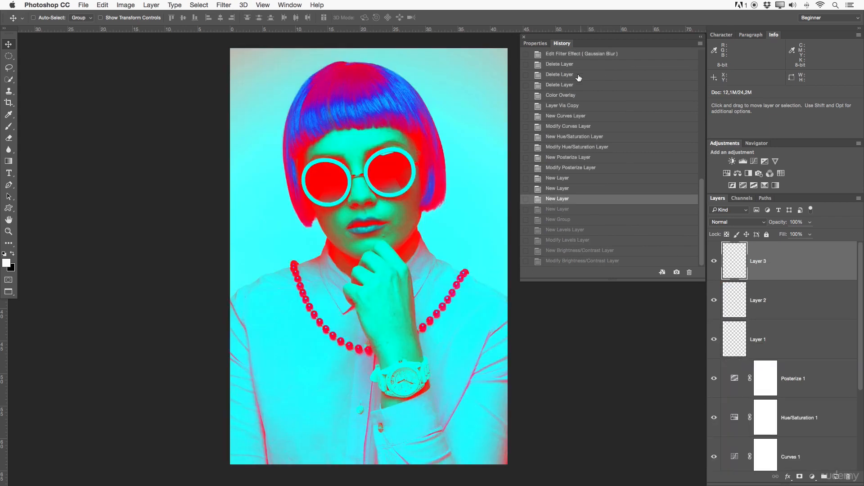
left_click(581, 165)
left_click(583, 192)
left_click(589, 213)
left_click(596, 241)
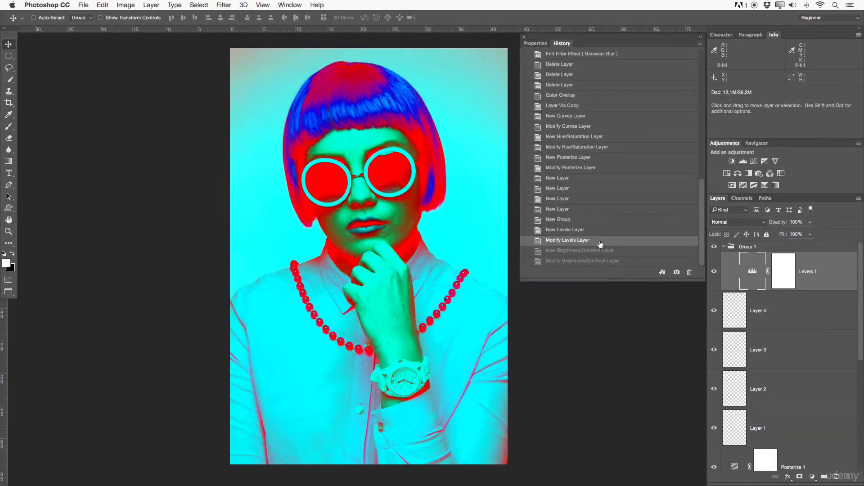
left_click(599, 253)
left_click(600, 262)
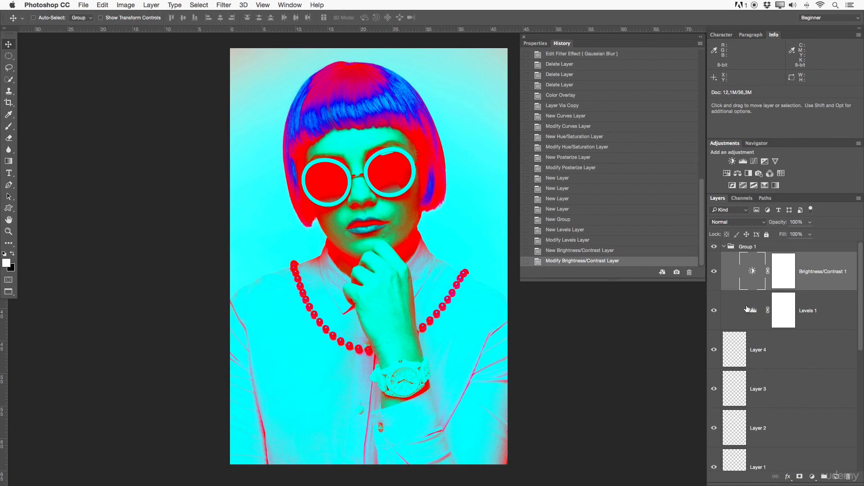
Step the document back through its history to the last Delete Layer state just before Color Overlay.
left_click(565, 199)
left_click(573, 167)
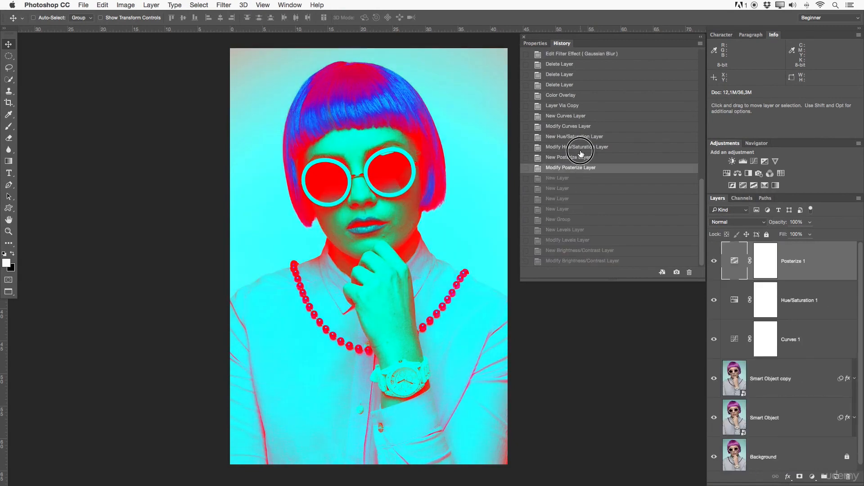
left_click(580, 147)
left_click(580, 136)
left_click(578, 106)
left_click(576, 95)
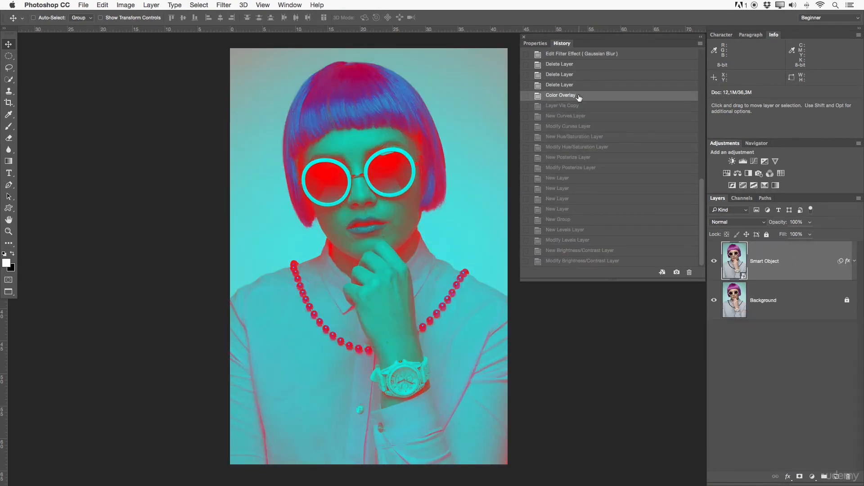
left_click(574, 88)
left_click(569, 75)
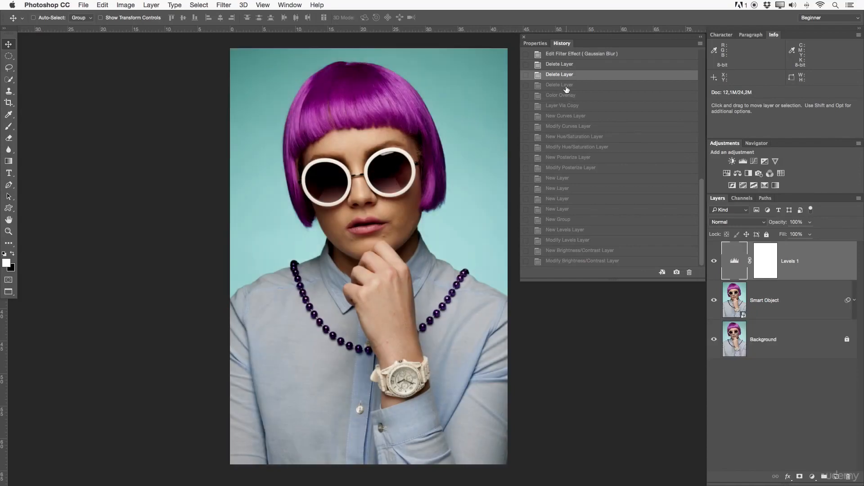
left_click(567, 86)
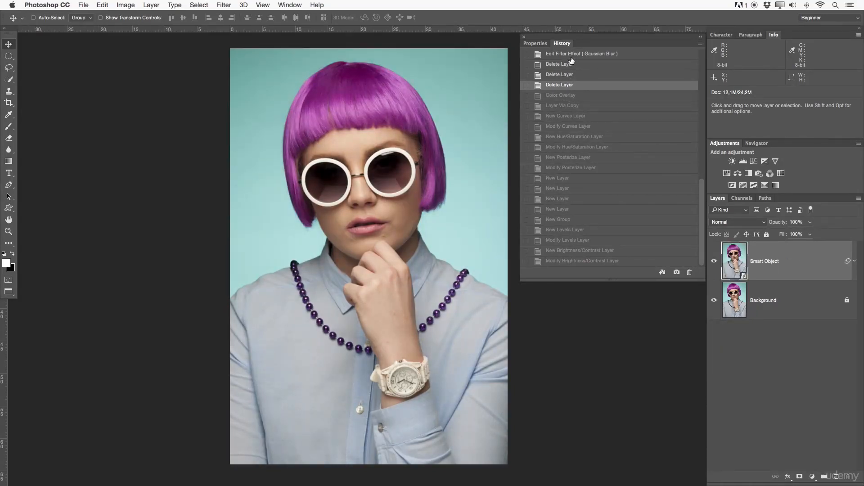
Group the Adjustments panel with the floating Properties and History panels, and look over the available new adjustment layer types.
left_click_drag(725, 143, 580, 61)
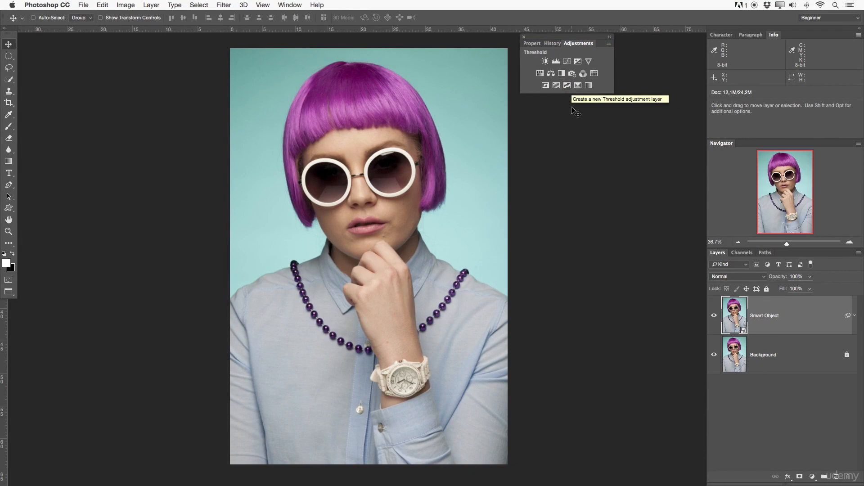
left_click(176, 4)
mouse_move(154, 3)
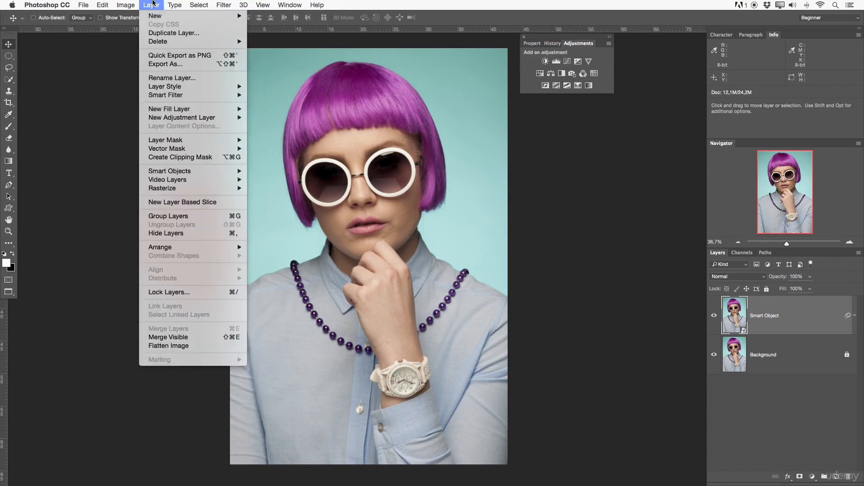
mouse_move(180, 117)
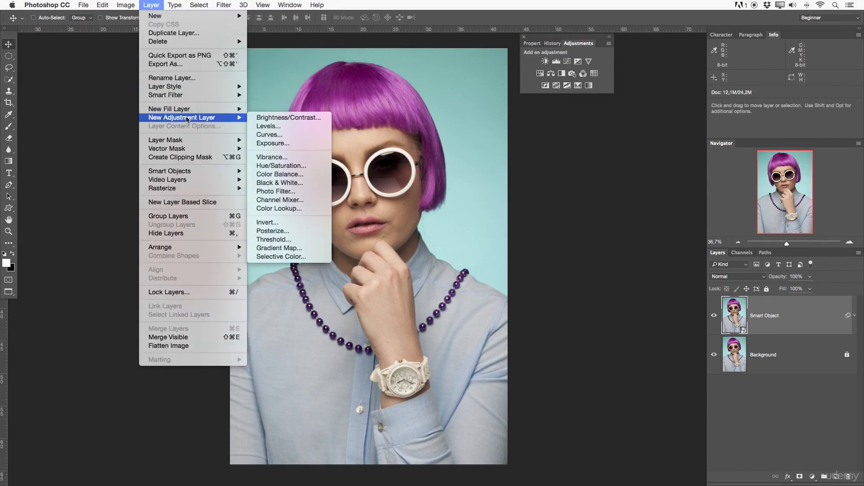
left_click(588, 166)
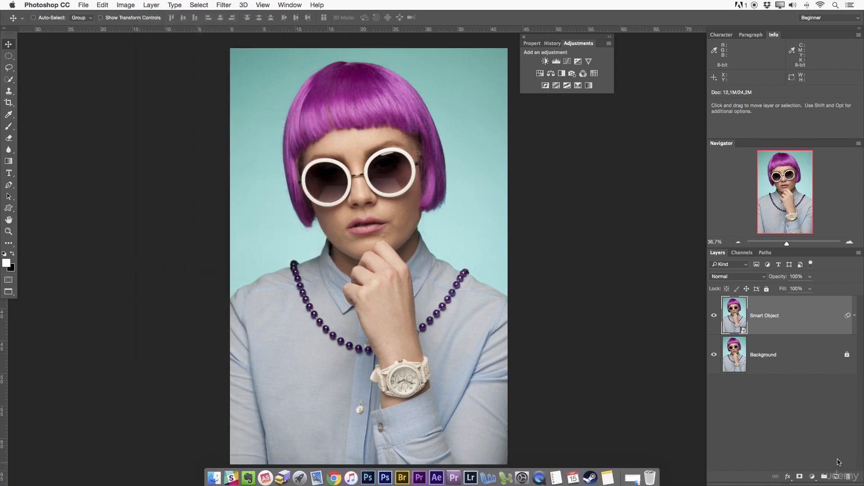
Look over the fill and adjustment layer types available for the Smart Object layer, and reduce the portrait's zoom to 31.66%.
left_click(811, 477)
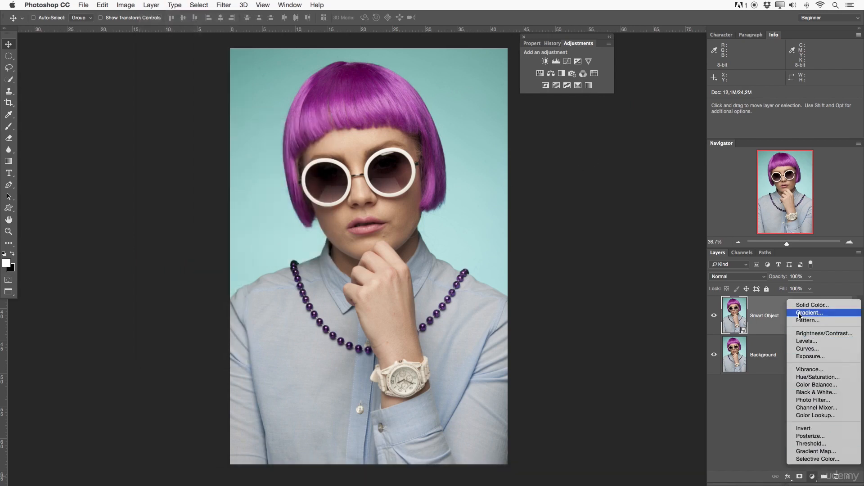
left_click(609, 203)
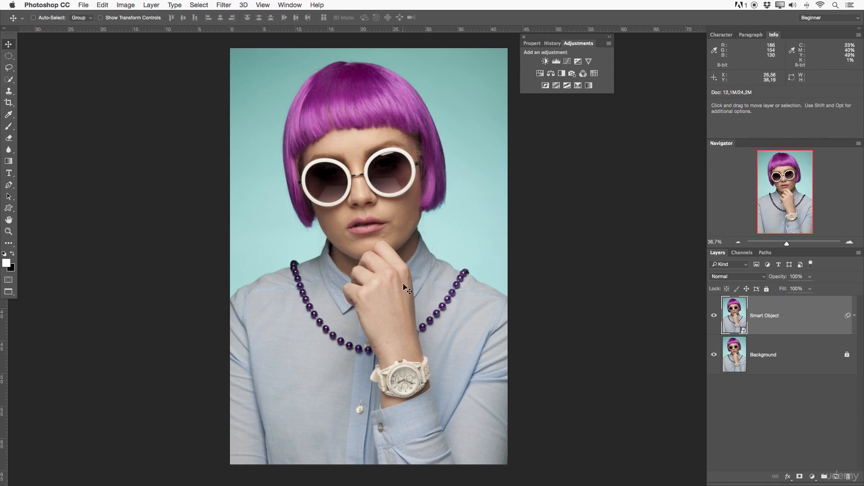
key("z")
mouse_move(400, 265)
left_mouse_down()
mouse_move(447, 265)
mouse_move(392, 255)
mouse_move(424, 257)
mouse_move(399, 259)
left_mouse_up()
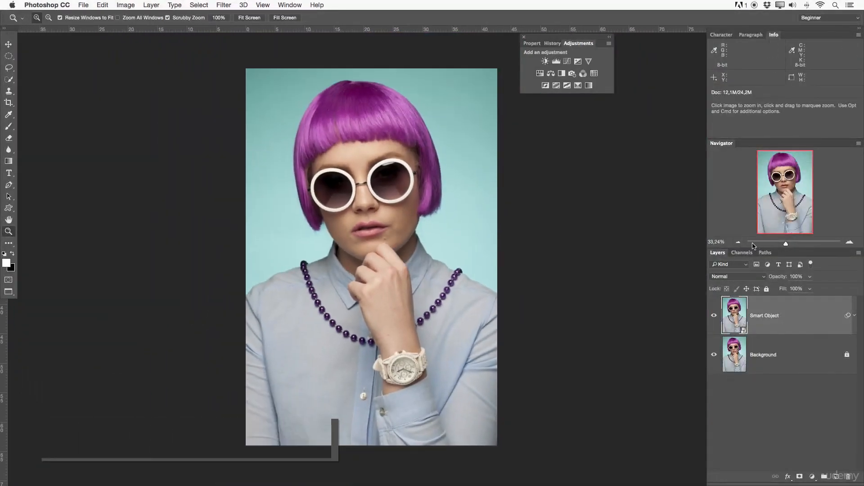
left_click_drag(786, 243, 781, 245)
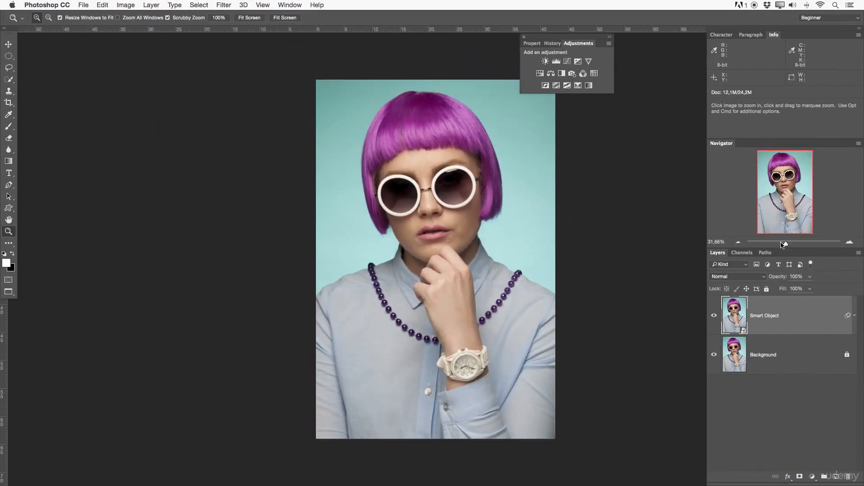
Preview the portrait with only the Blue, Green and Blue, and only the Green channels, and turn all channels back on.
left_click(747, 253)
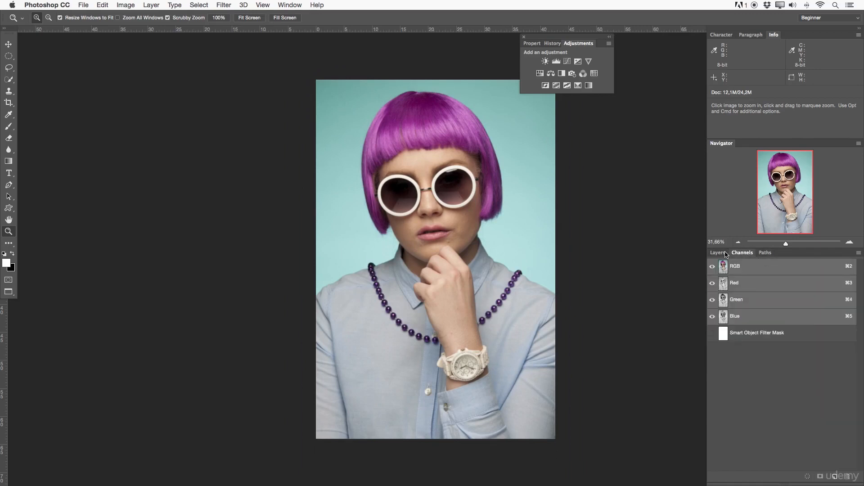
left_click(713, 282)
left_click(713, 299)
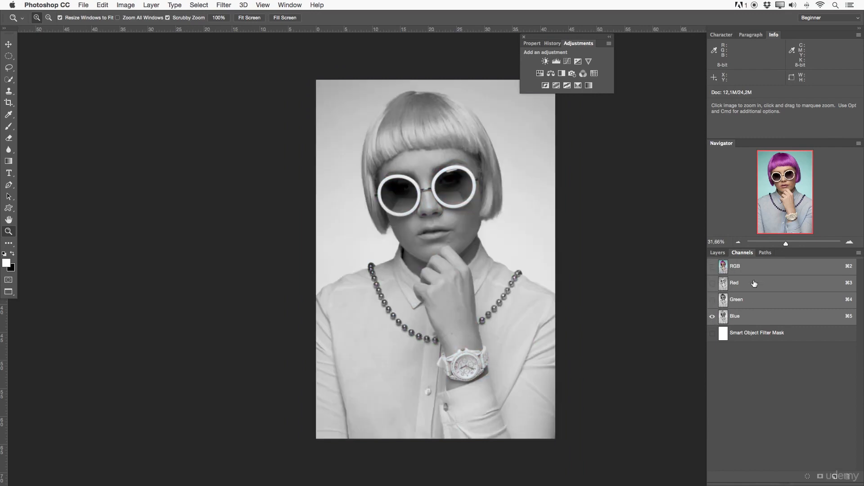
left_click(712, 299)
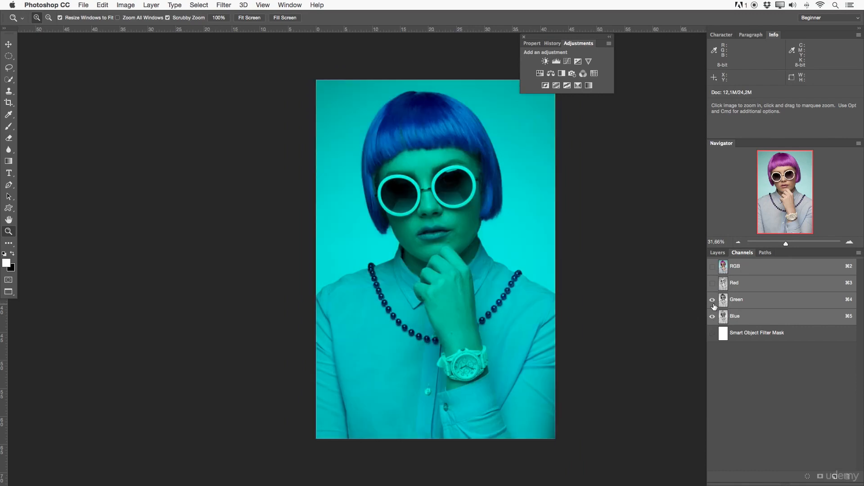
left_click(713, 316)
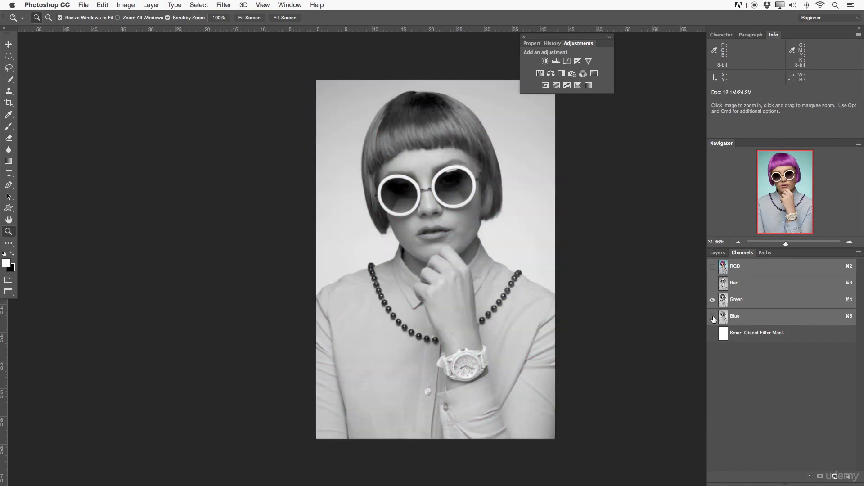
left_click(713, 317)
left_click(712, 283)
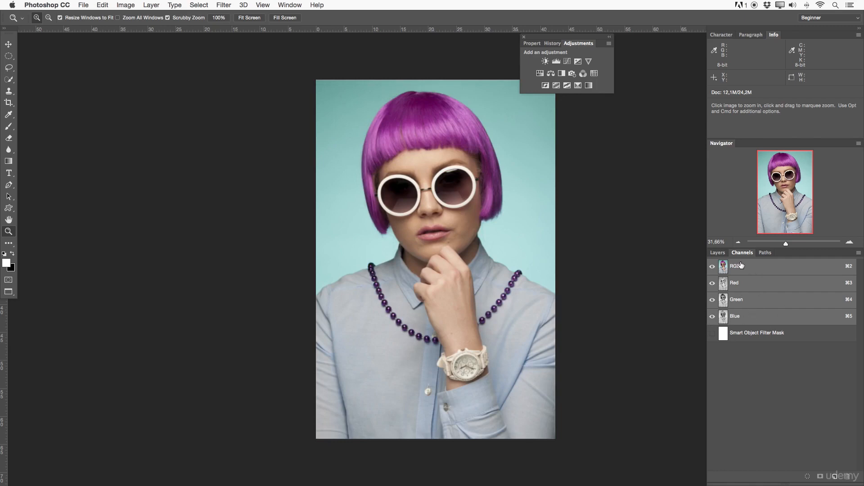
Select the Work Path to show its outline over the portrait, zoom to 33.33%, and return to the layer list.
left_click(765, 253)
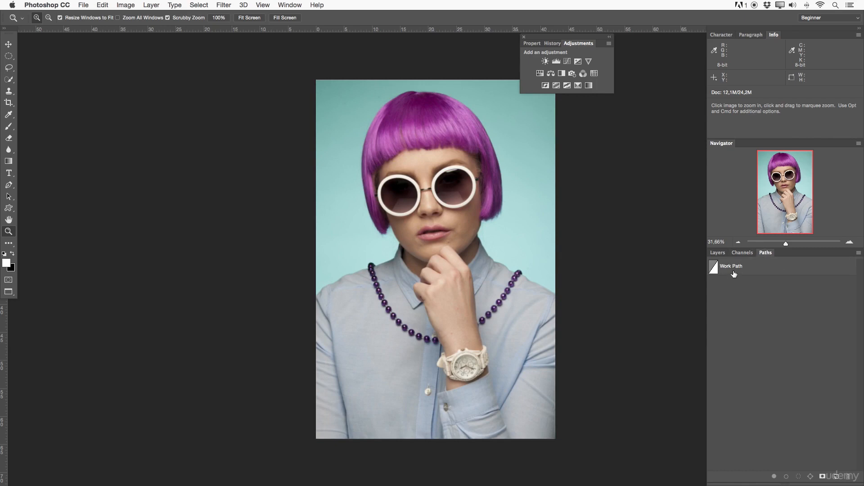
left_click(718, 253)
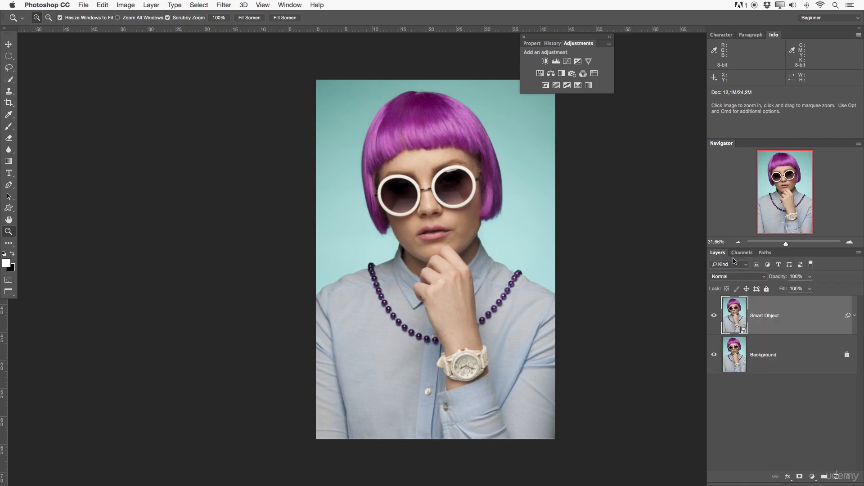
left_click(765, 253)
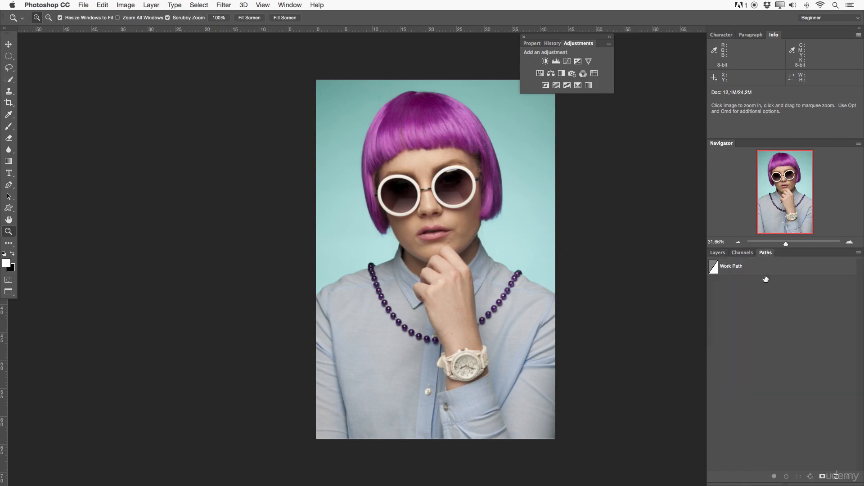
left_click(714, 268)
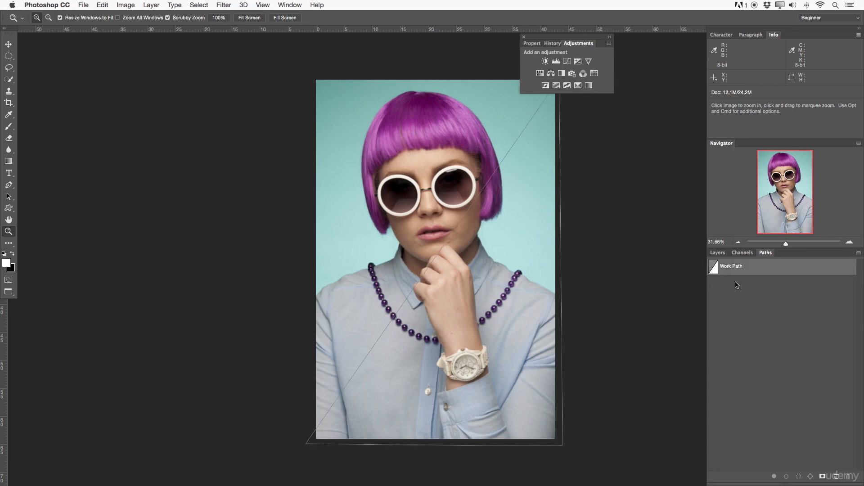
left_click_drag(582, 230, 511, 222)
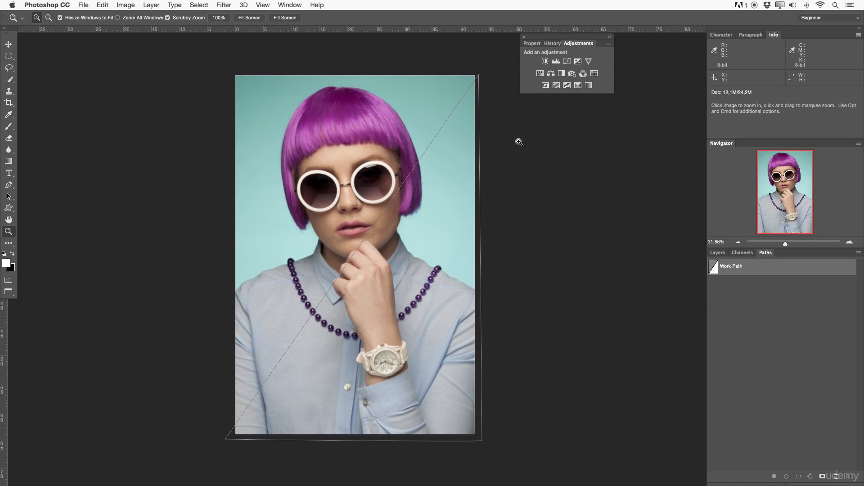
left_click(753, 255)
left_click(767, 254)
key("super+plus")
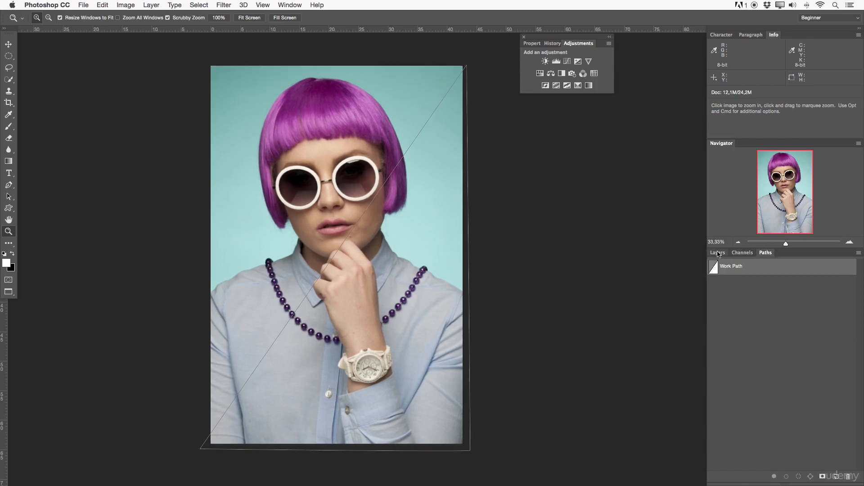
left_click(717, 253)
Dock the floating Adjustments and Properties panels with Navigator, and place History first in the Character, Paragraph and Info group.
left_click_drag(571, 43, 718, 142)
left_click_drag(538, 42, 752, 145)
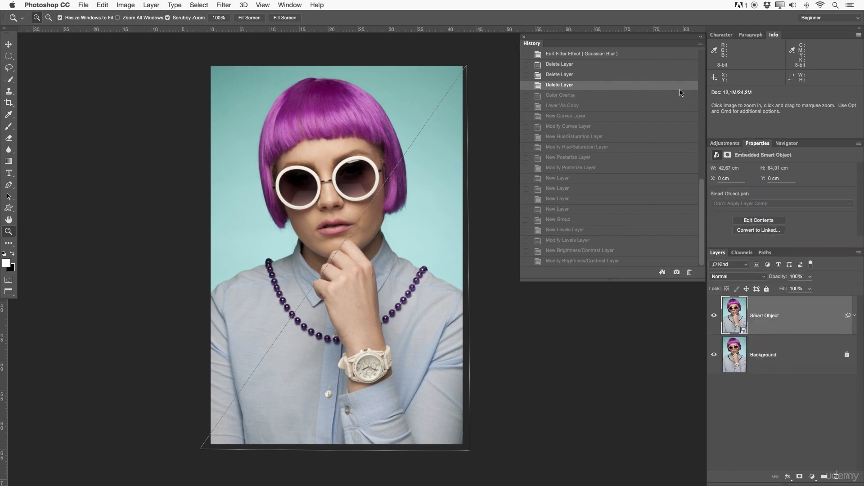
left_click_drag(543, 45, 815, 36)
left_click_drag(816, 38, 720, 37)
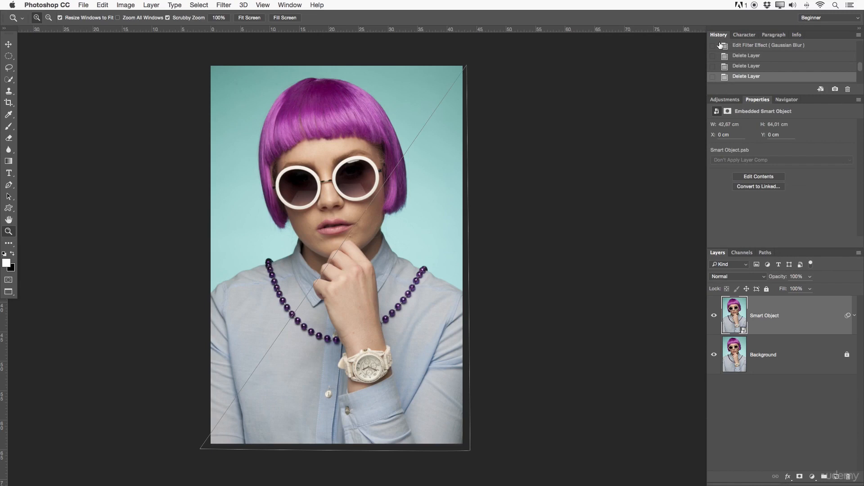
Look through the Character, Paragraph and Info panels grouped with History, and bring History back to the front.
left_click(744, 35)
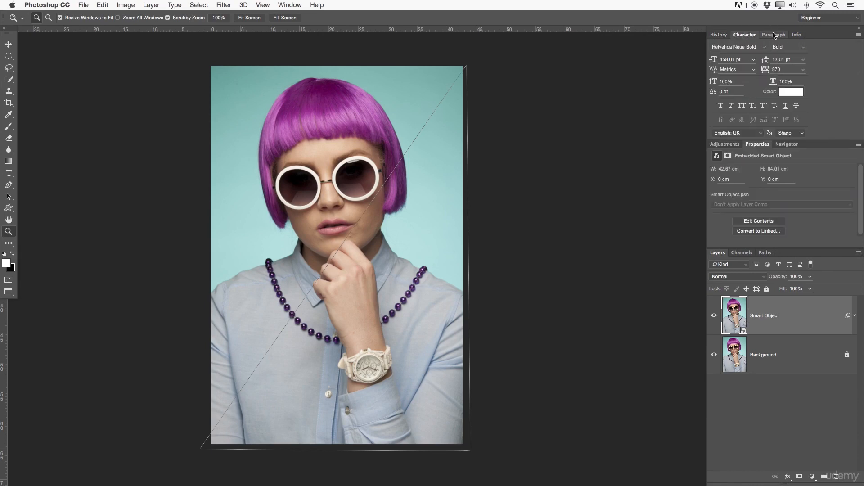
left_click(773, 35)
left_click(798, 35)
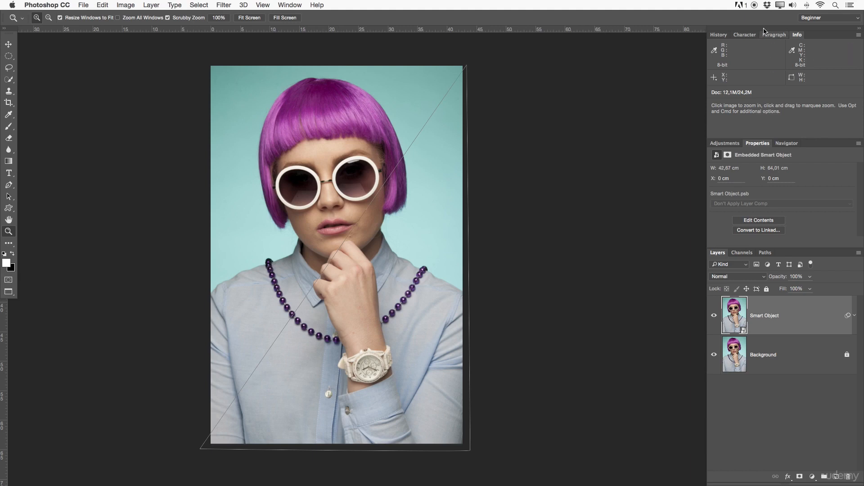
left_click(718, 35)
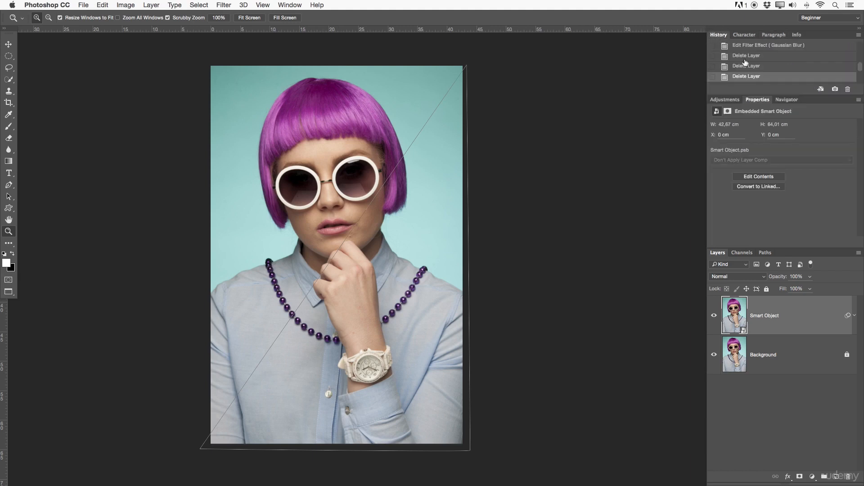
Check the docked Properties and Channels panels, leaving Adjustments and Layers at the front of their groups.
left_click(725, 100)
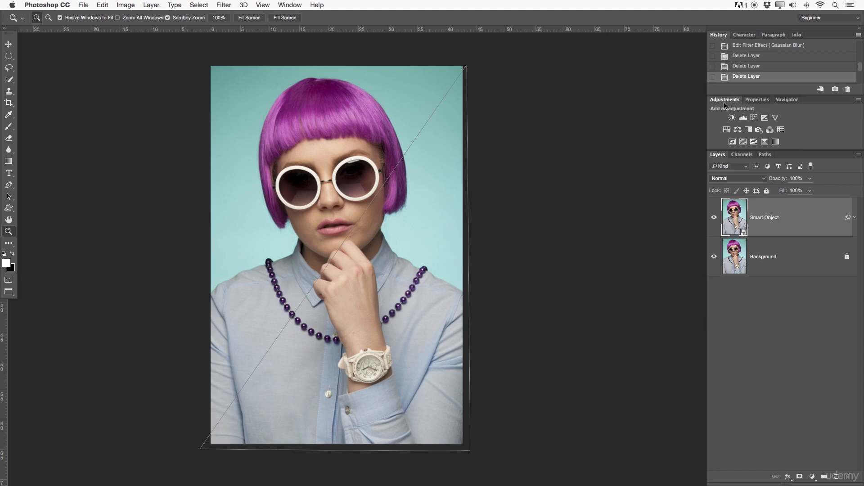
left_click(757, 100)
left_click(716, 100)
left_click(742, 154)
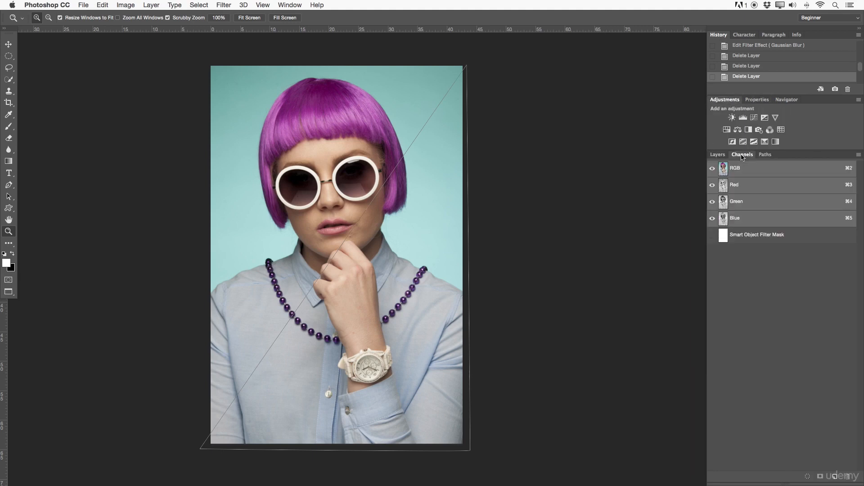
left_click(717, 154)
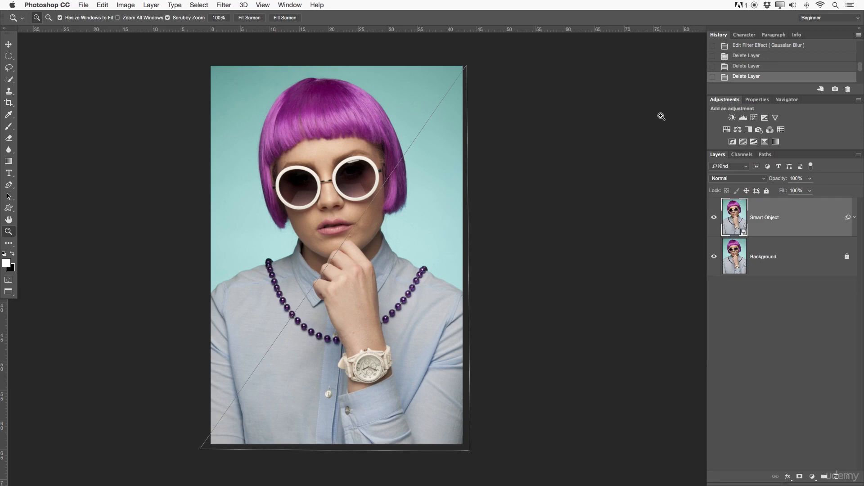